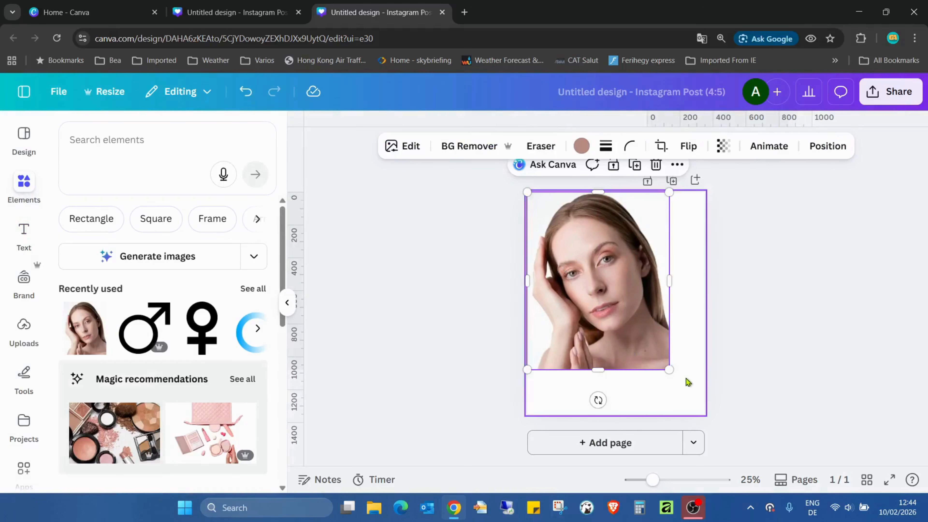
# Enlarge the portrait photo to fill the page and add two blank pages after it.
pyautogui.moveTo(669, 369); pyautogui.dragTo(705, 415)
pyautogui.click(605, 443)
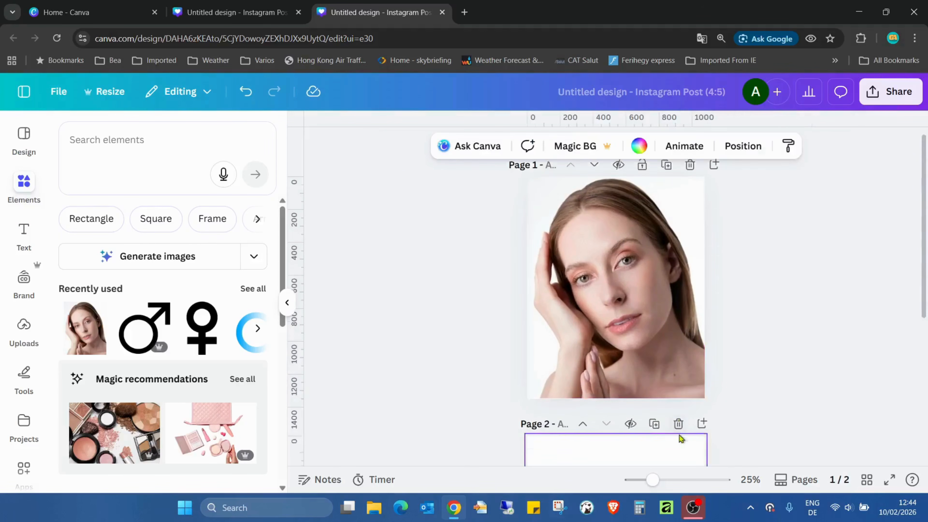
pyautogui.click(607, 443)
pyautogui.scroll(5, 776, 326)
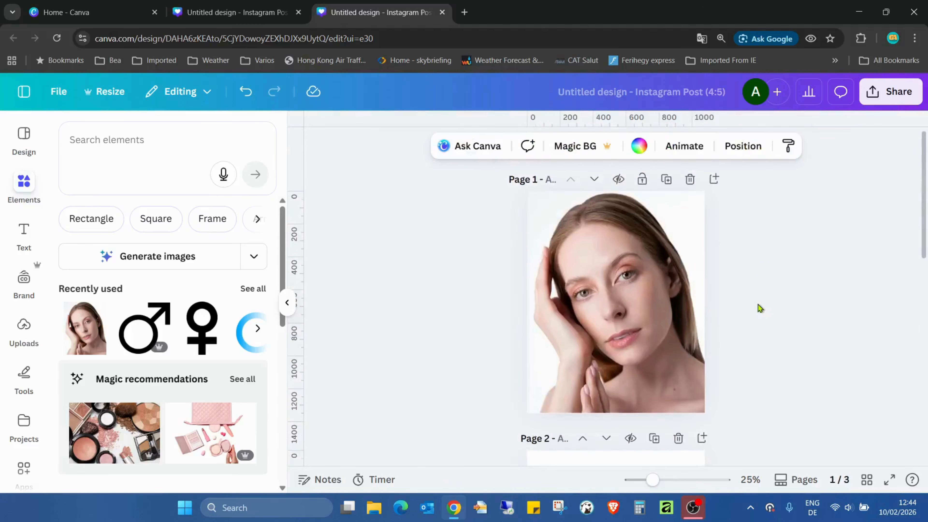
# Look through the portrait page and the two blank pages below it.
pyautogui.scroll(-4, 784, 262)
pyautogui.click(605, 348)
pyautogui.scroll(4, 702, 309)
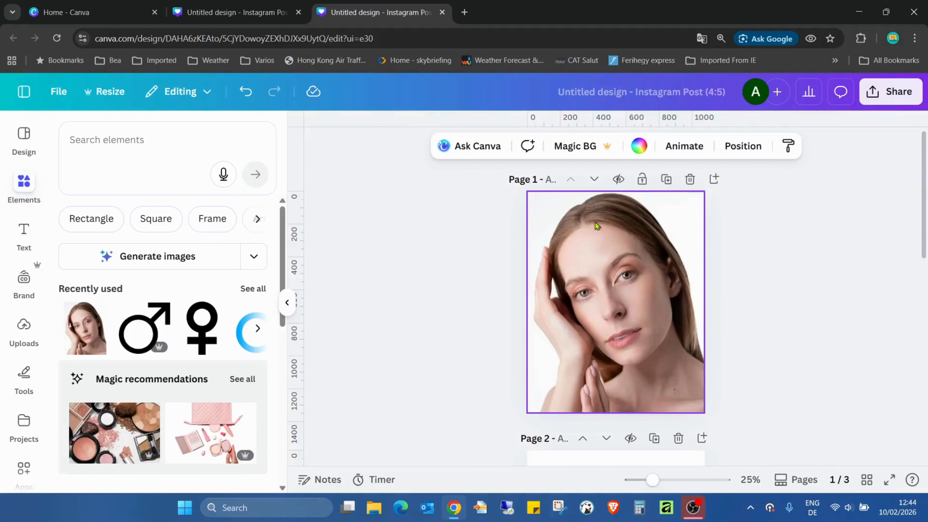
pyautogui.scroll(-3, 586, 220)
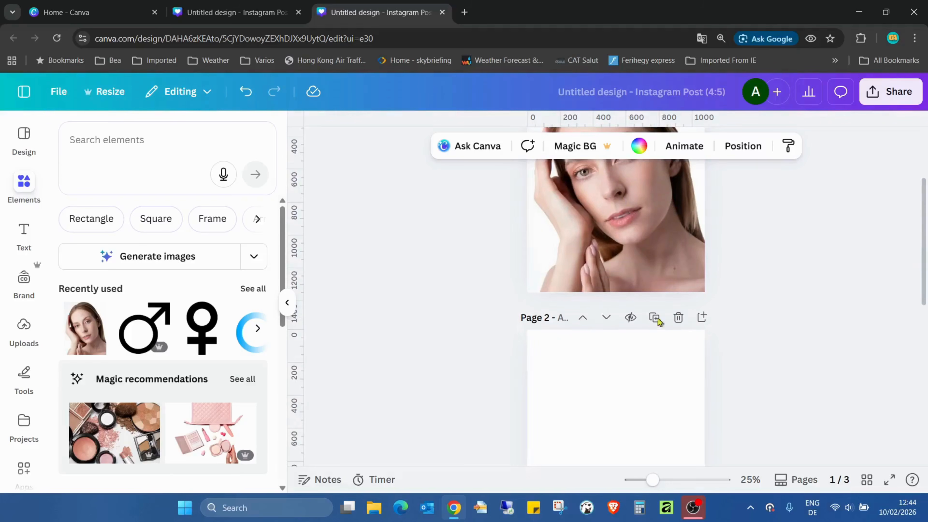
pyautogui.scroll(3, 699, 349)
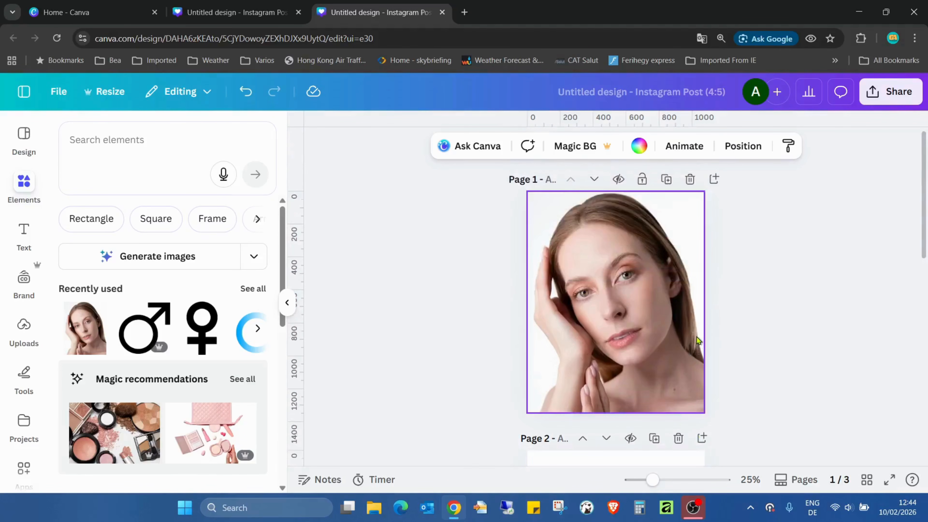
pyautogui.scroll(-6, 557, 198)
pyautogui.scroll(6, 613, 245)
pyautogui.scroll(-5, 654, 255)
pyautogui.scroll(5, 638, 347)
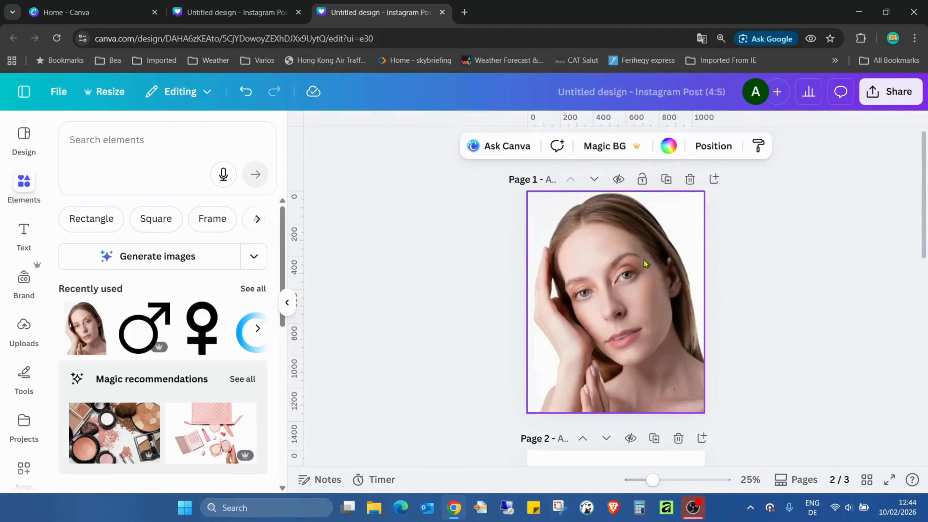
# Open the page 1 portrait in the Vectorify app and set its color style to Black & white.
pyautogui.click(623, 292)
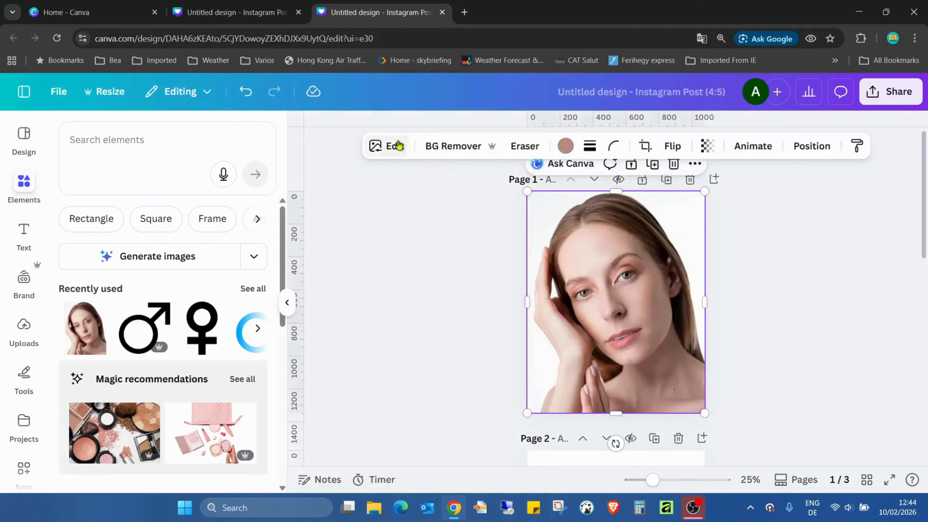
pyautogui.click(389, 146)
pyautogui.scroll(-6, 182, 236)
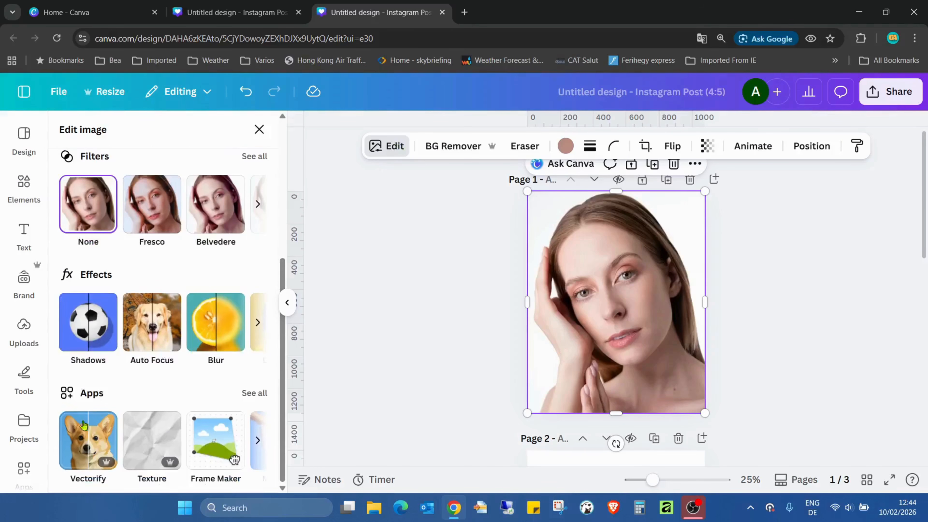
pyautogui.click(87, 437)
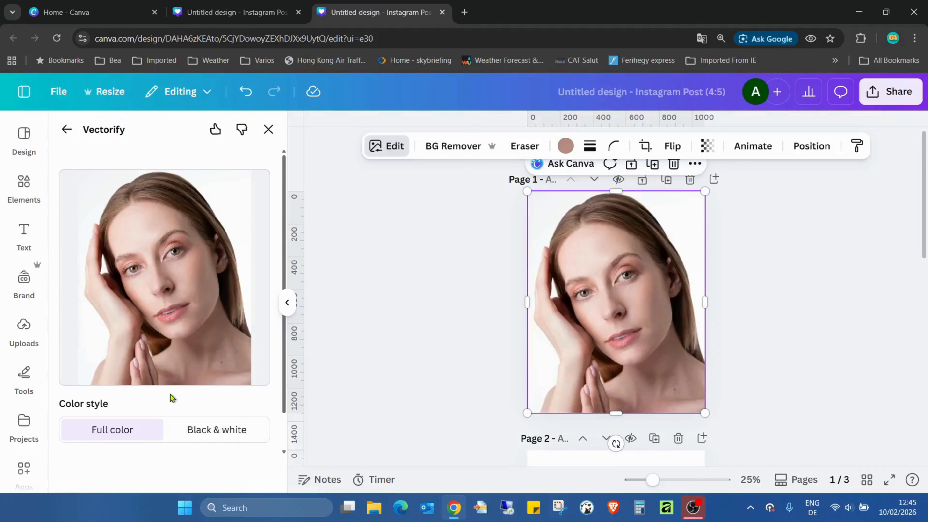
pyautogui.click(241, 433)
pyautogui.scroll(-1, 230, 317)
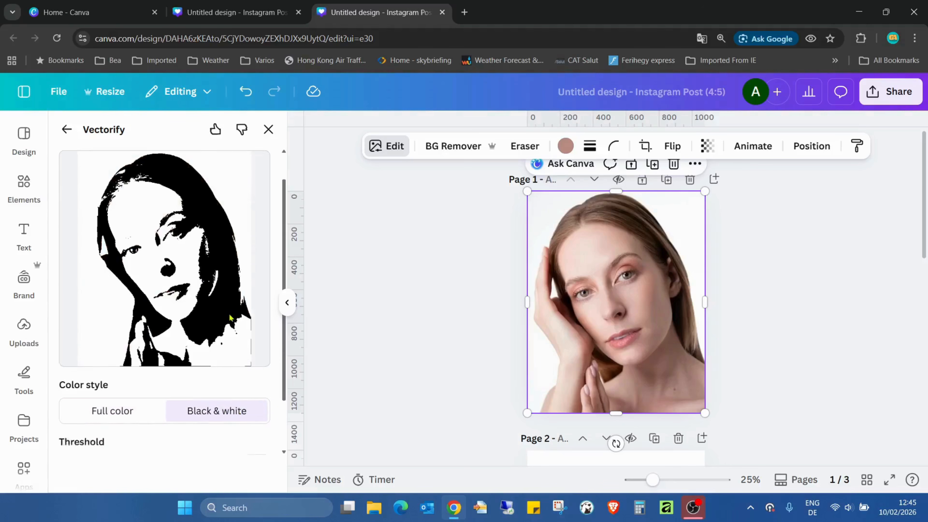
# Convert the portrait to a black-and-white vector with Simplify vector at 128 and add it to the design.
pyautogui.scroll(-2, 229, 318)
pyautogui.moveTo(150, 388)
pyautogui.mouseDown()
pyautogui.moveTo(224, 388)
pyautogui.moveTo(40, 390)
pyautogui.moveTo(151, 399)
pyautogui.mouseUp()
pyautogui.scroll(2, 212, 285)
pyautogui.scroll(-3, 191, 366)
pyautogui.click(194, 431)
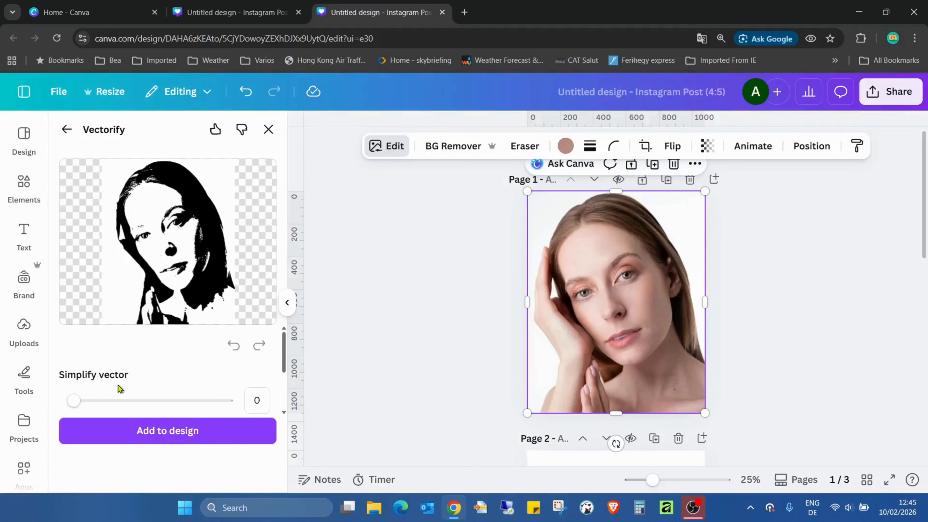
pyautogui.moveTo(84, 404); pyautogui.dragTo(307, 414)
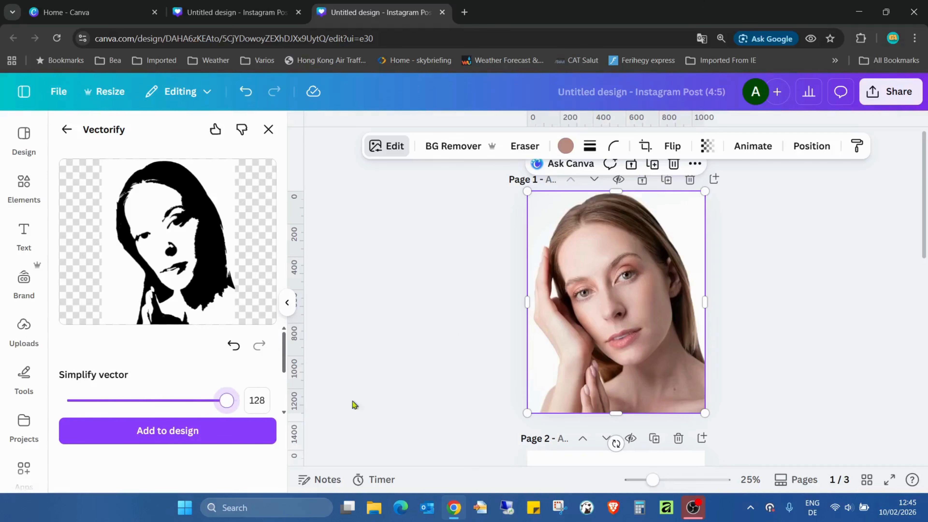
pyautogui.click(214, 432)
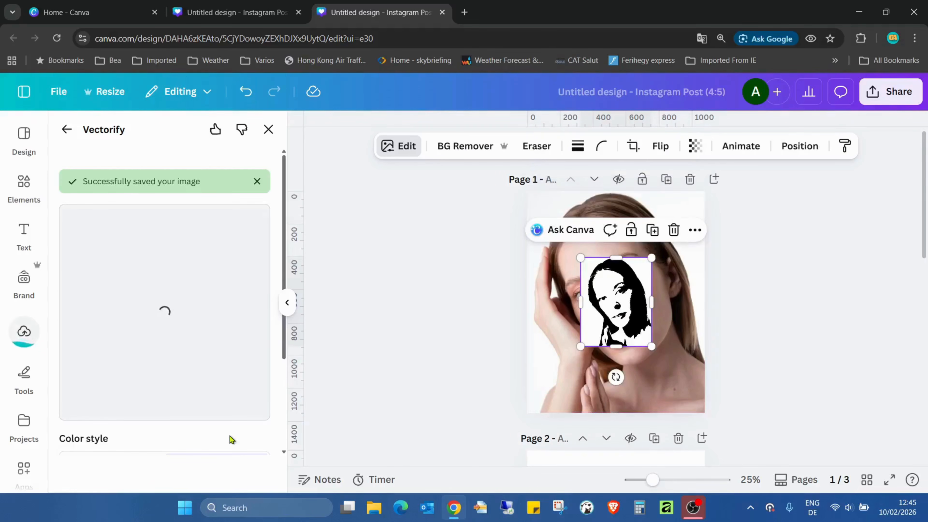
# Move the black-and-white portrait vector to page 2 and enlarge it to fill the page.
pyautogui.scroll(-3, 607, 360)
pyautogui.scroll(2, 584, 320)
pyautogui.moveTo(610, 258); pyautogui.dragTo(546, 246)
pyautogui.moveTo(627, 331); pyautogui.dragTo(720, 429)
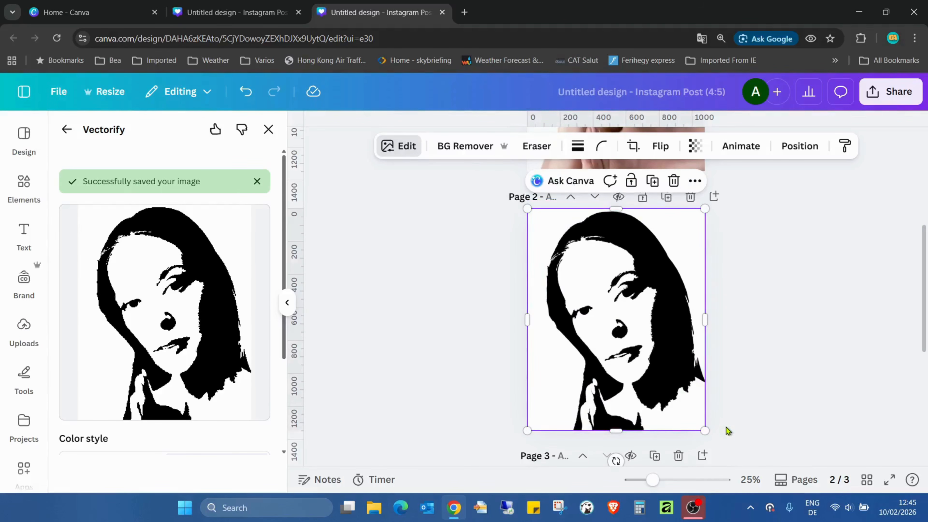
# Try the Vectorify threshold for the page 2 portrait at 0 and at 0.51.
pyautogui.scroll(-3, 138, 296)
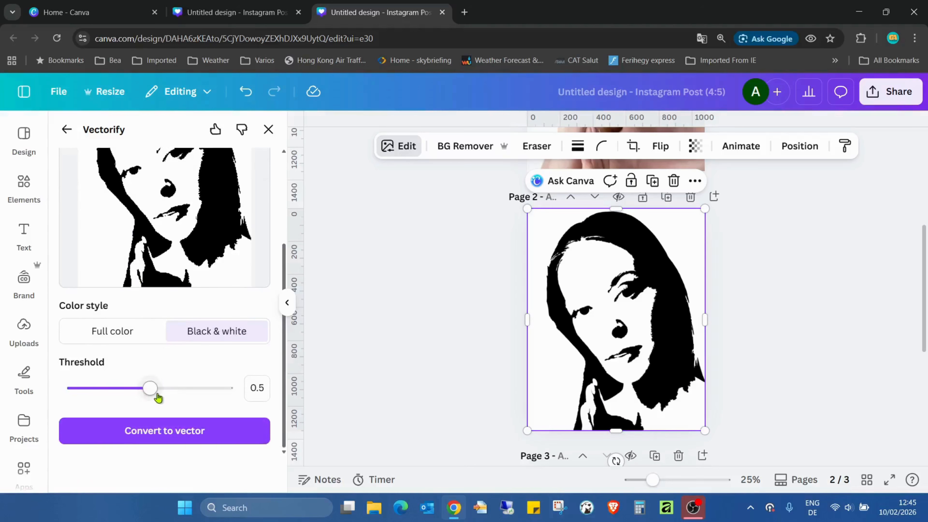
pyautogui.moveTo(151, 387); pyautogui.dragTo(73, 388)
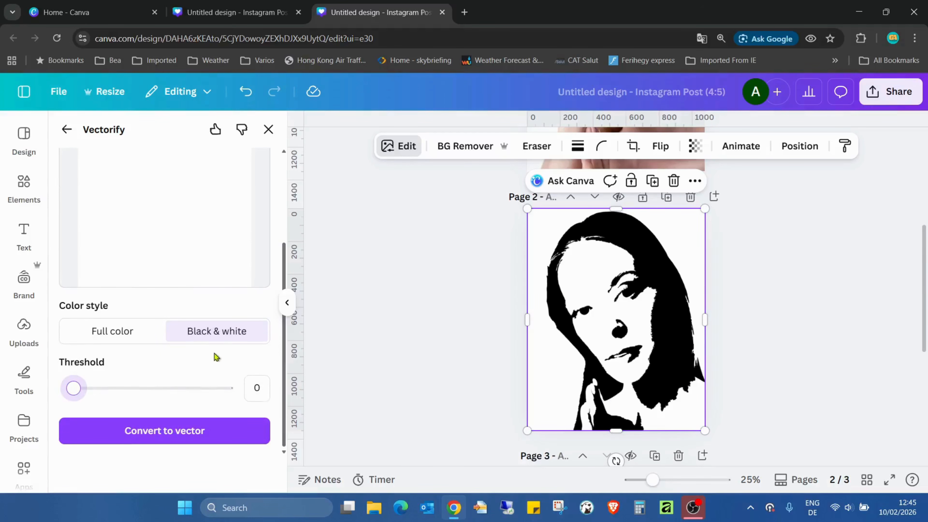
pyautogui.moveTo(86, 392); pyautogui.dragTo(151, 399)
pyautogui.scroll(4, 186, 316)
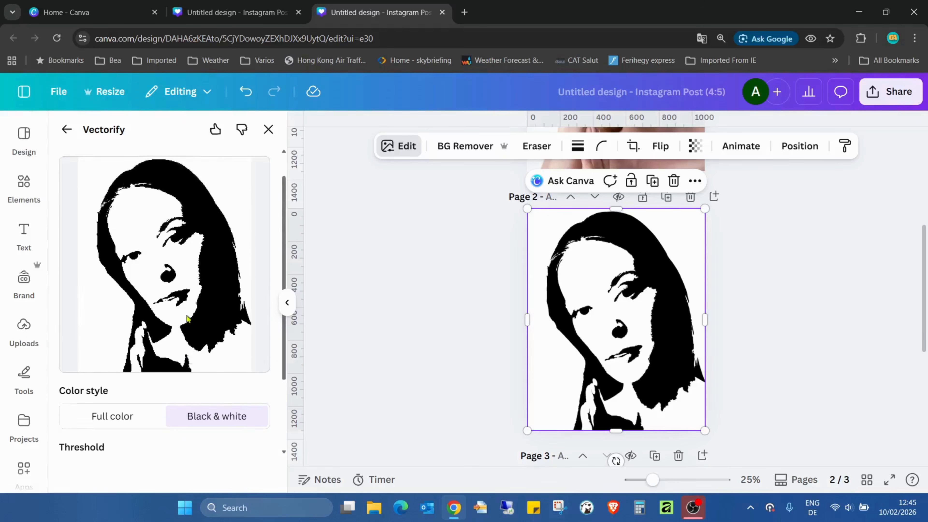
# Switch the color style to Full color and convert the page 2 portrait to a vector.
pyautogui.scroll(-5, 634, 276)
pyautogui.scroll(10, 634, 276)
pyautogui.scroll(-5, 670, 378)
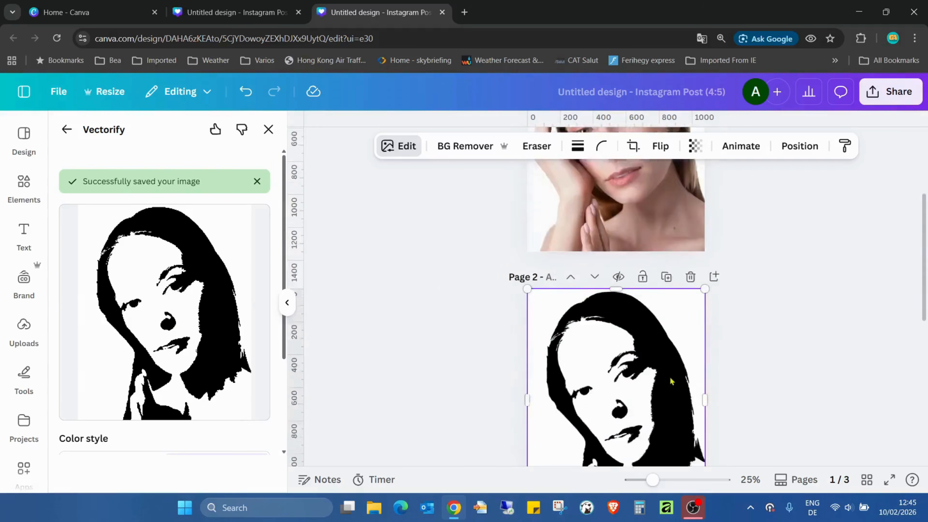
pyautogui.scroll(2, 672, 262)
pyautogui.scroll(3, 674, 262)
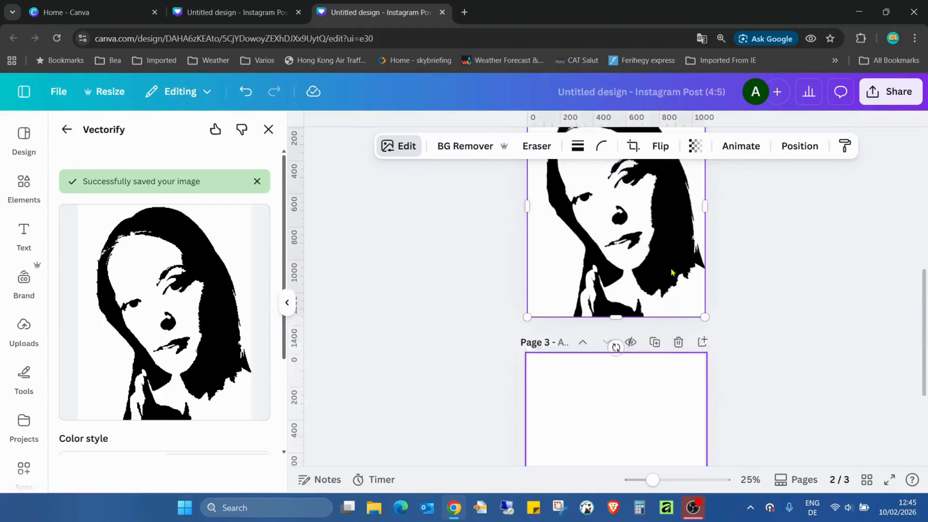
pyautogui.scroll(-3, 258, 305)
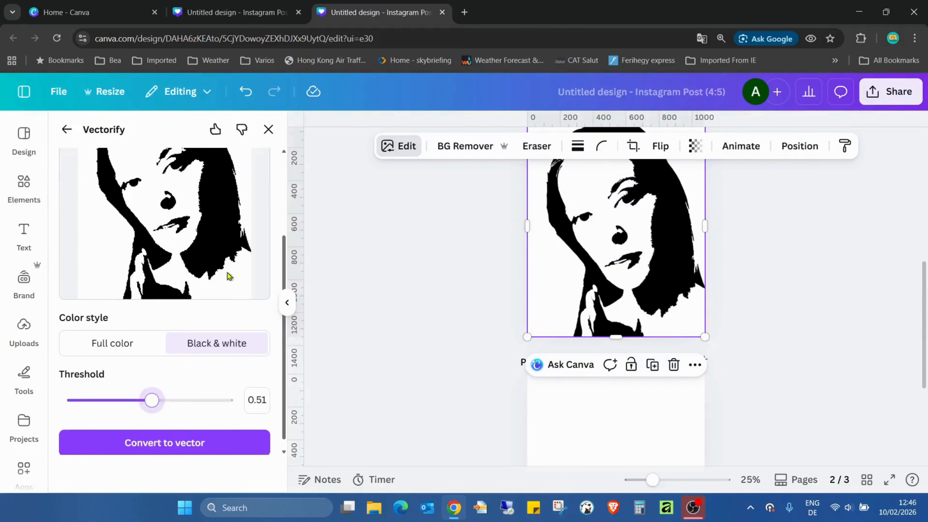
pyautogui.click(108, 341)
pyautogui.scroll(5, 523, 306)
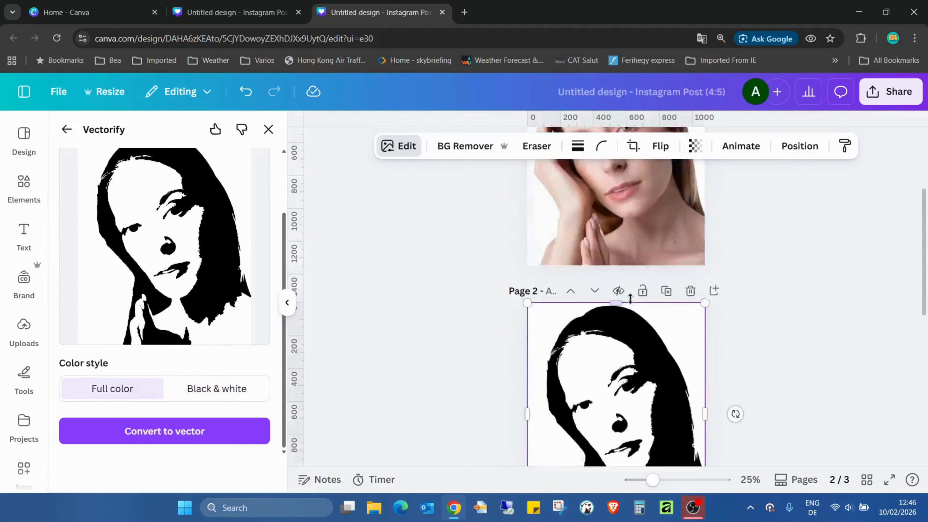
pyautogui.click(208, 429)
# Edit the vector's colors and shapes, recoloring all white areas pink and all black areas light orange.
pyautogui.scroll(-8, 516, 319)
pyautogui.scroll(-2, 515, 319)
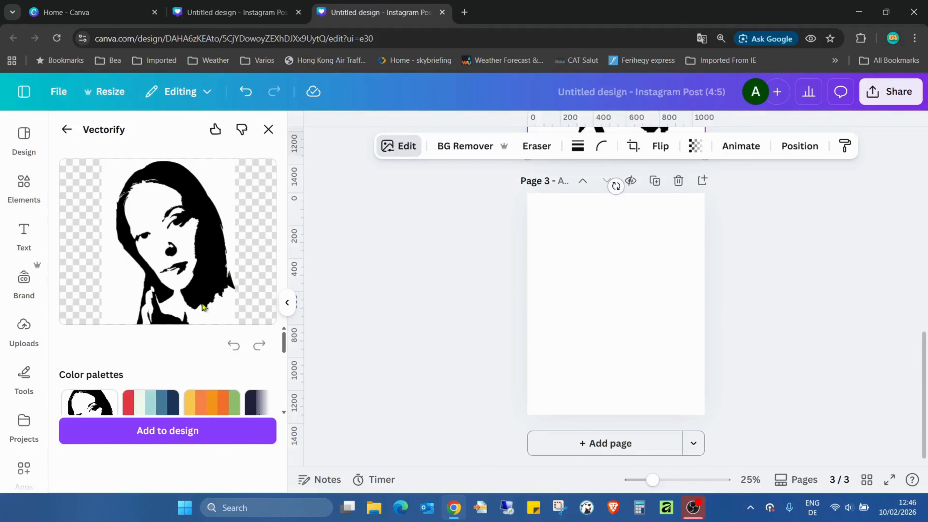
pyautogui.scroll(-2, 170, 338)
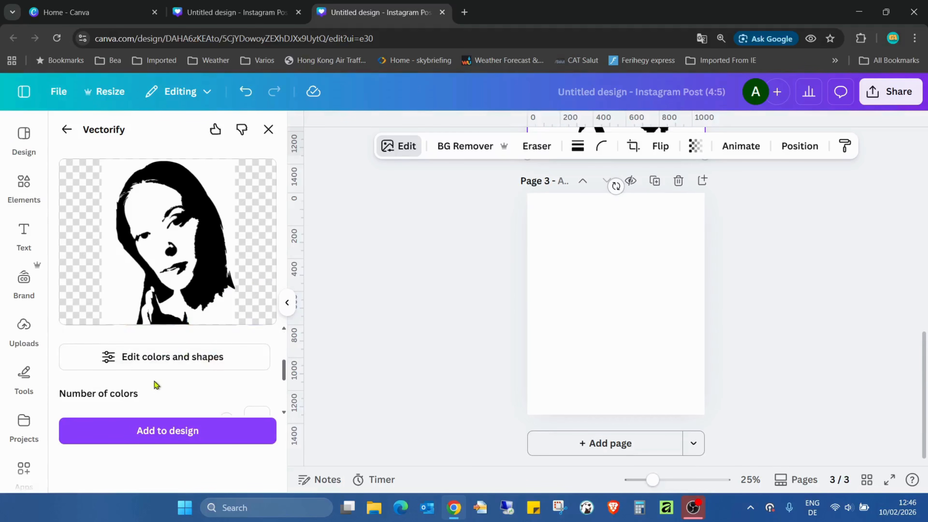
pyautogui.click(108, 357)
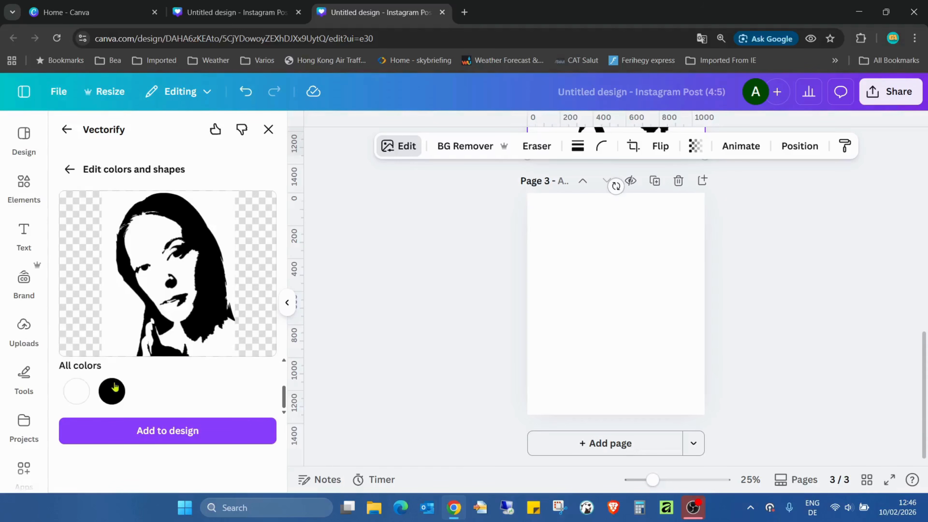
pyautogui.click(76, 391)
pyautogui.click(137, 349)
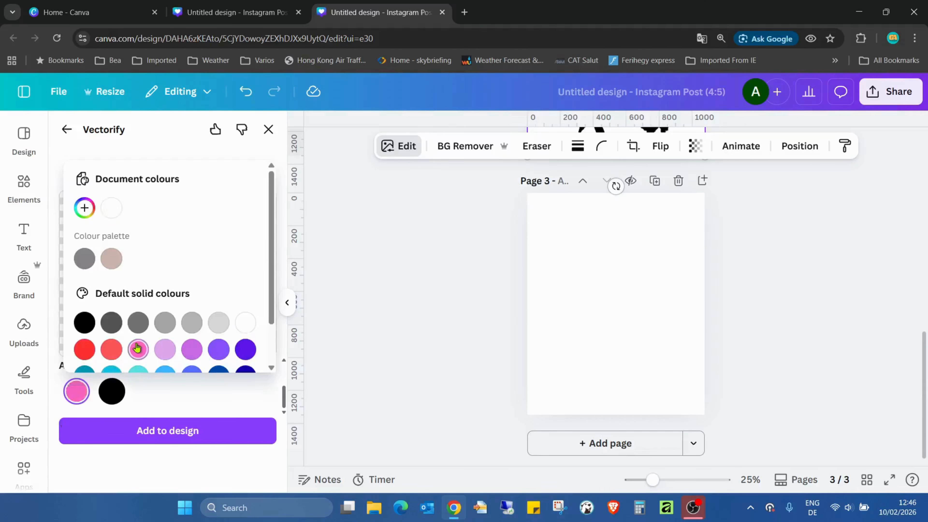
pyautogui.click(111, 391)
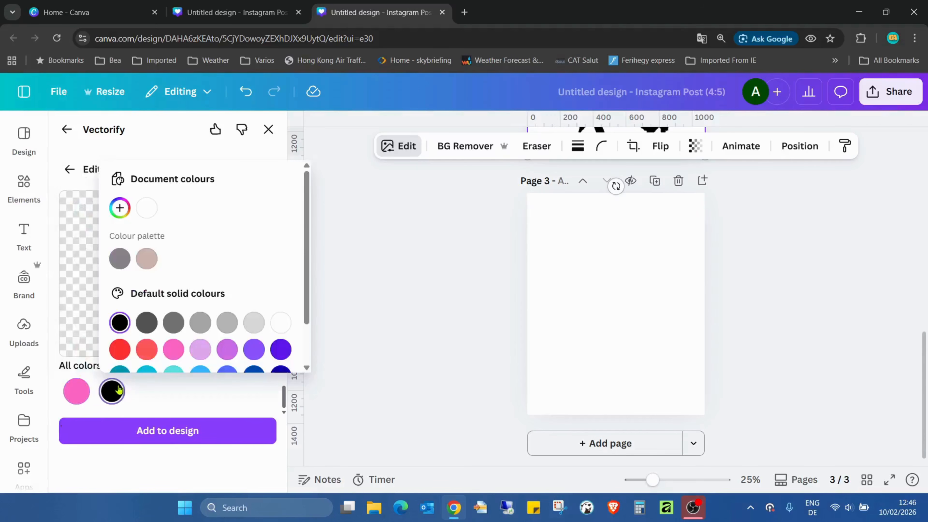
pyautogui.scroll(-2, 227, 322)
pyautogui.click(228, 352)
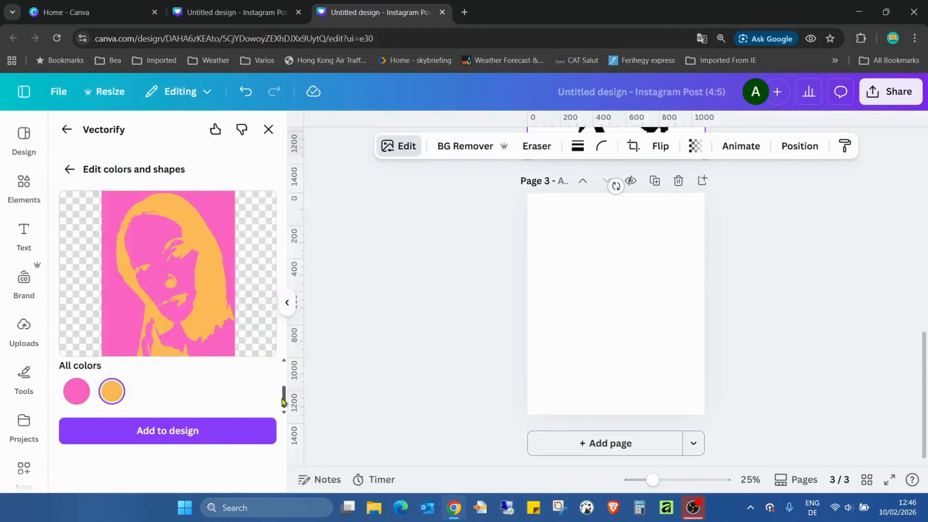
# Select the face shape in the vector preview and recolor only that shape violet.
pyautogui.moveTo(285, 402); pyautogui.dragTo(292, 381)
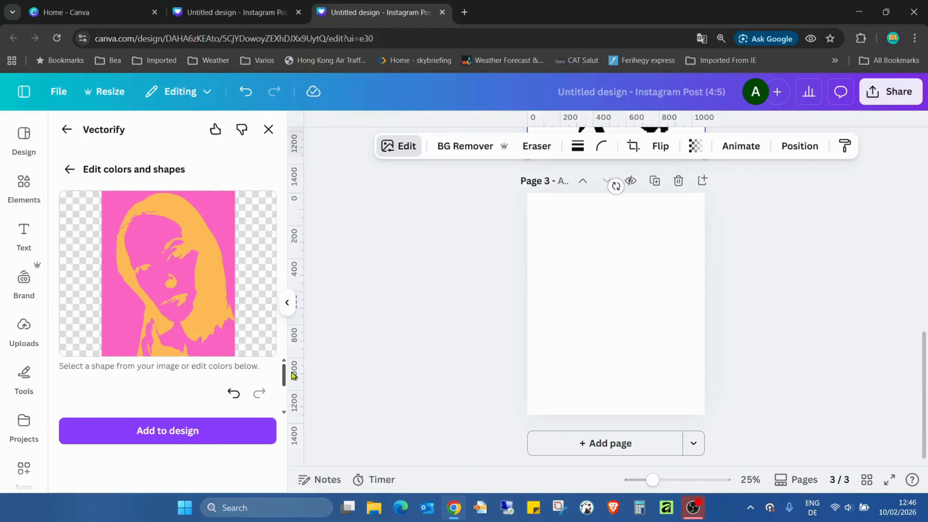
pyautogui.click(157, 278)
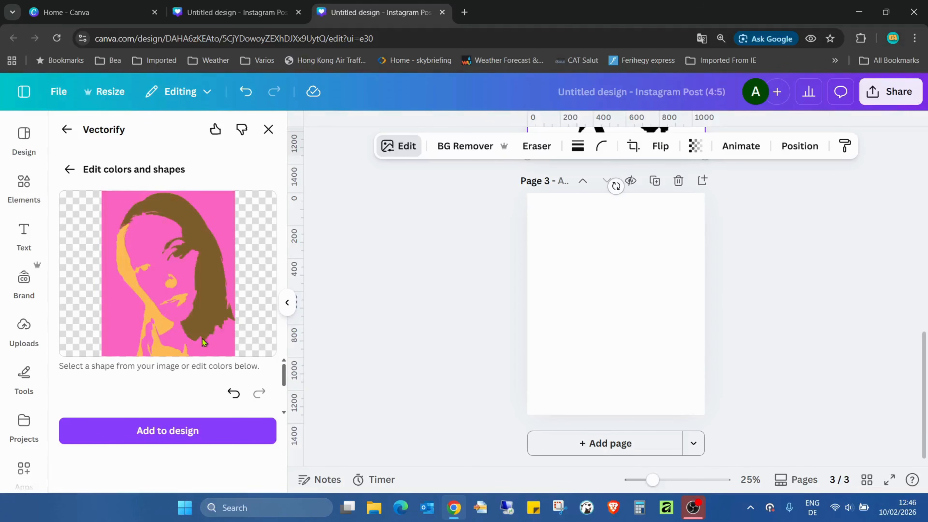
pyautogui.click(161, 272)
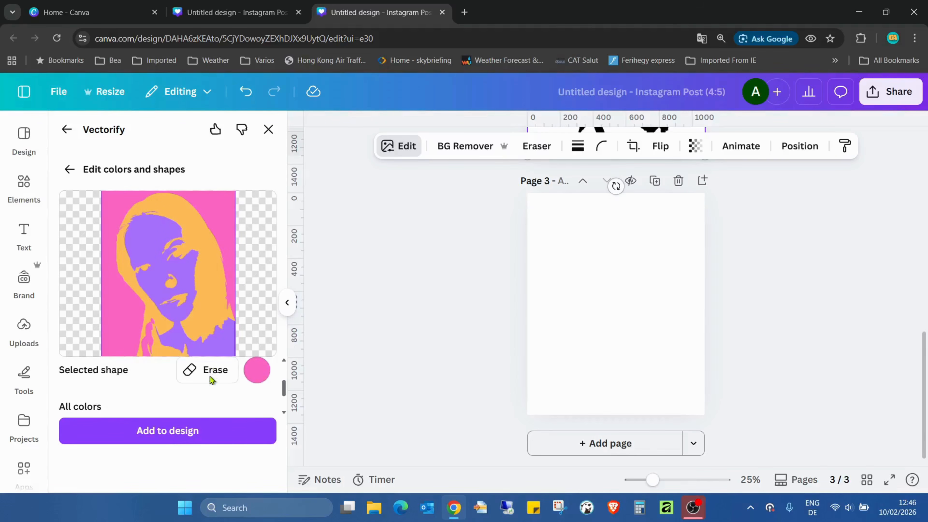
pyautogui.click(255, 372)
pyautogui.click(370, 328)
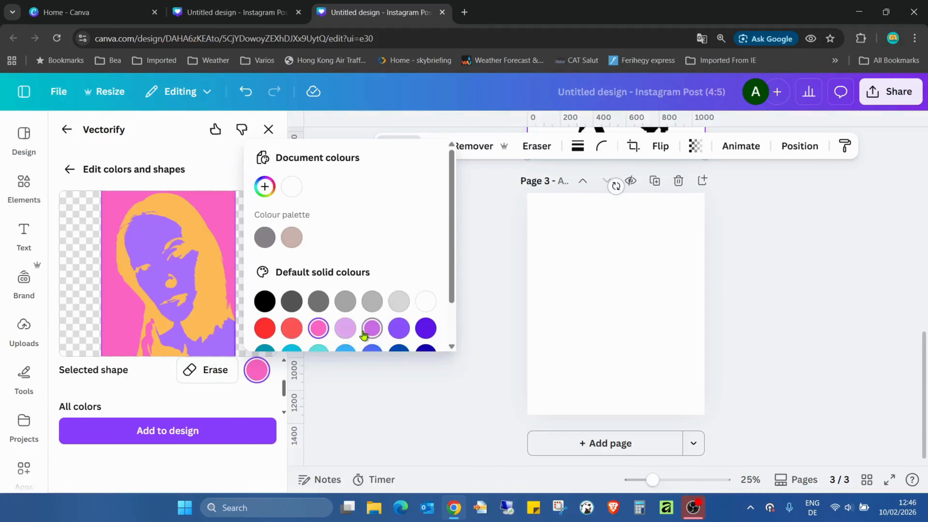
pyautogui.click(426, 328)
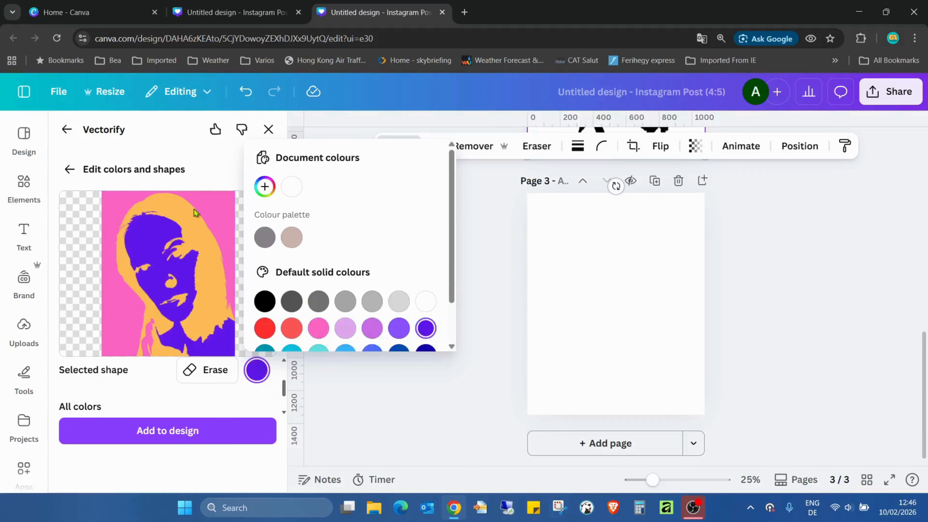
pyautogui.click(153, 160)
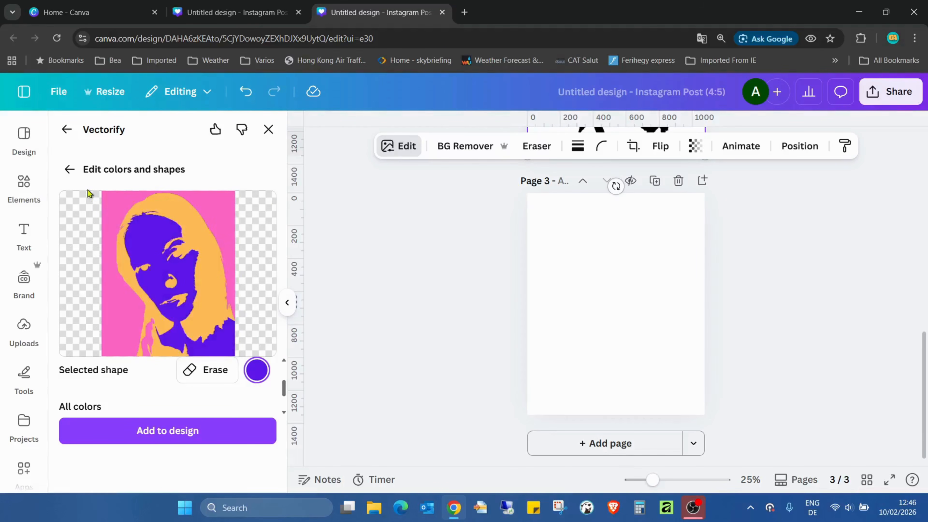
# Leave the color and shape editing and apply the Original color palette to the vector.
pyautogui.click(70, 170)
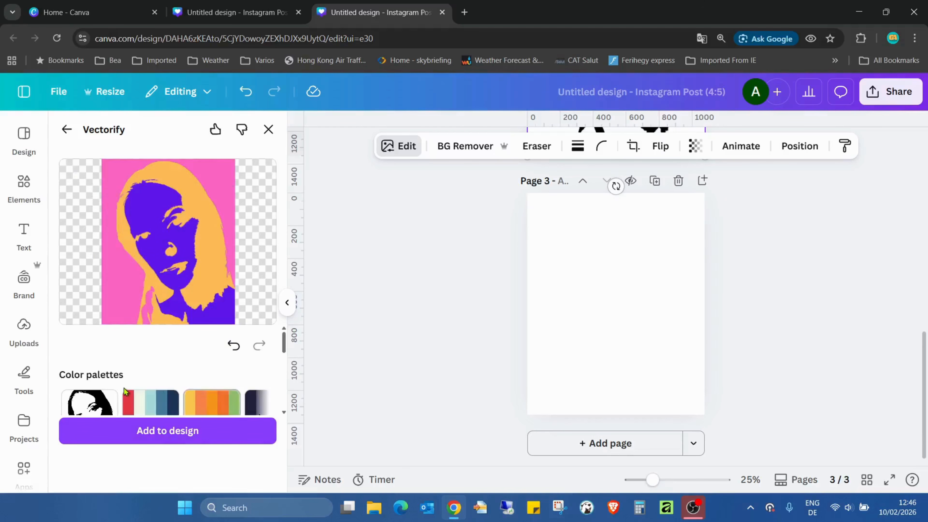
pyautogui.click(90, 403)
pyautogui.scroll(-1, 163, 380)
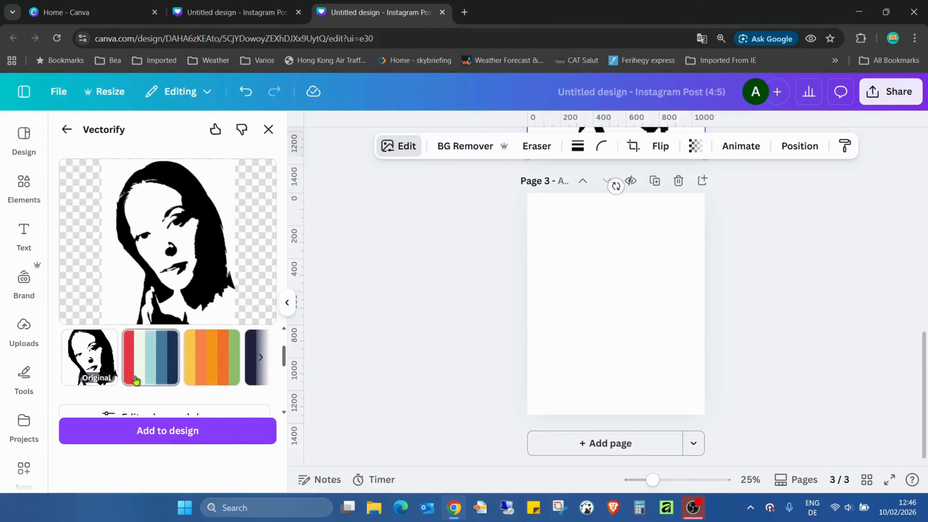
# Discard the current vector by starting over in Vectorify and go back to the image editing options.
pyautogui.scroll(1, 110, 372)
pyautogui.scroll(-2, 116, 369)
pyautogui.scroll(-3, 117, 370)
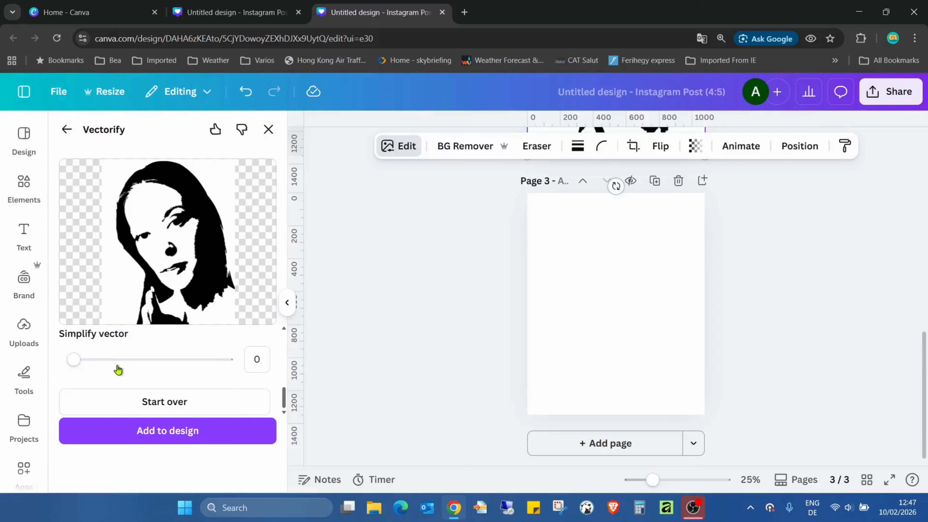
pyautogui.scroll(1, 124, 366)
pyautogui.scroll(-1, 139, 384)
pyautogui.click(149, 402)
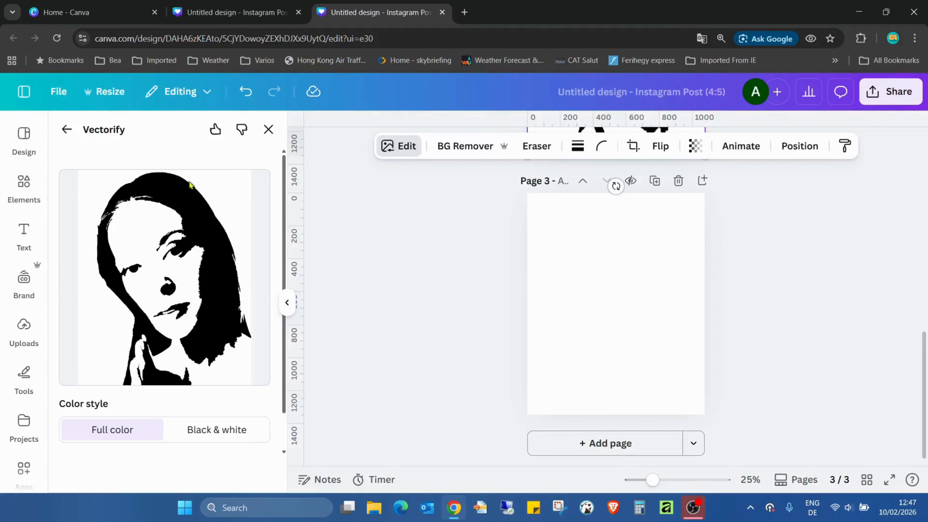
pyautogui.click(67, 130)
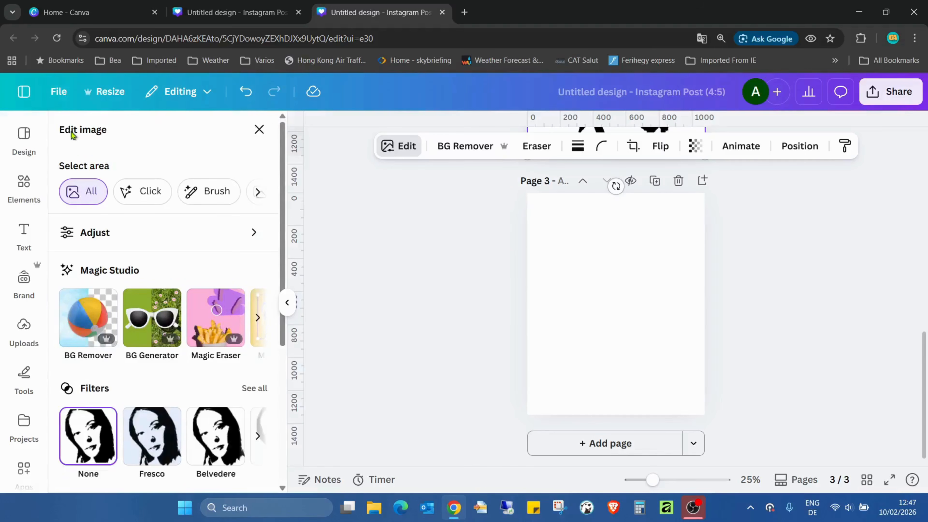
# Reopen Vectorify from the image editing options with the color style set to Full color.
pyautogui.scroll(10, 638, 344)
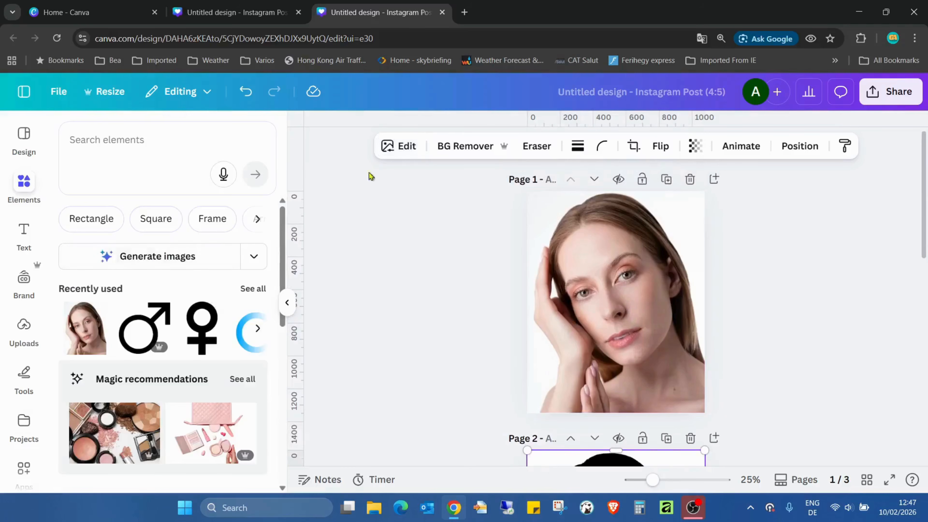
pyautogui.click(405, 154)
pyautogui.scroll(-5, 141, 306)
pyautogui.click(90, 441)
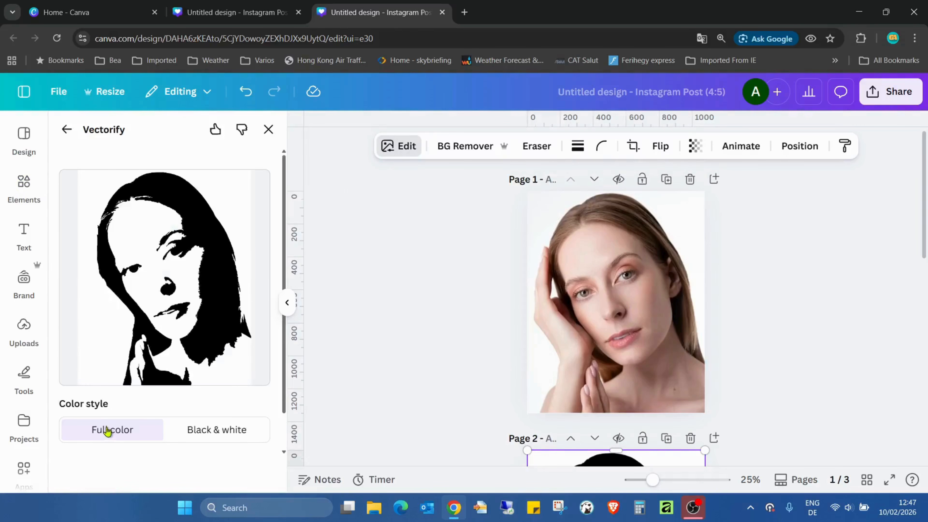
pyautogui.click(188, 429)
pyautogui.click(125, 429)
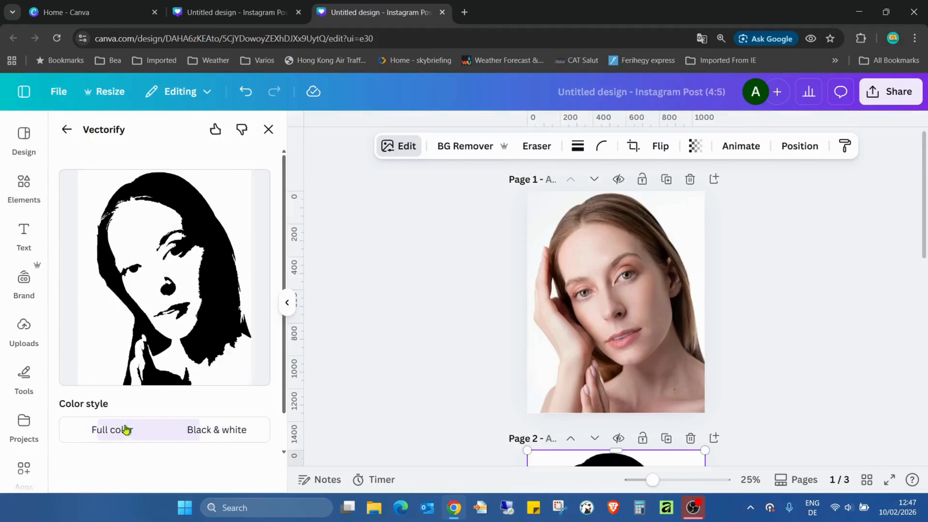
pyautogui.scroll(-1, 214, 323)
pyautogui.scroll(1, 147, 375)
pyautogui.scroll(-1, 175, 352)
# Load the original portrait photo from page 1 into Vectorify and convert it to a vector in Full color.
pyautogui.click(581, 339)
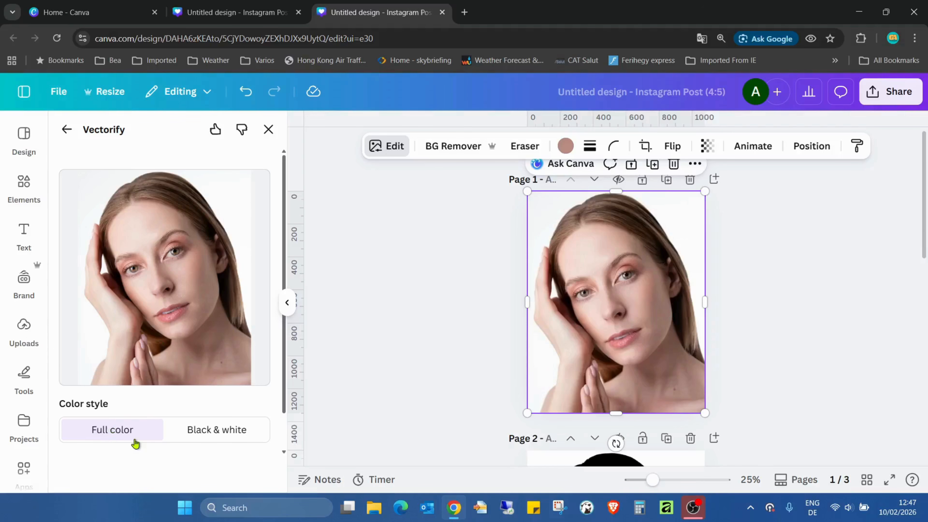
pyautogui.click(184, 437)
pyautogui.click(136, 430)
pyautogui.scroll(-1, 163, 414)
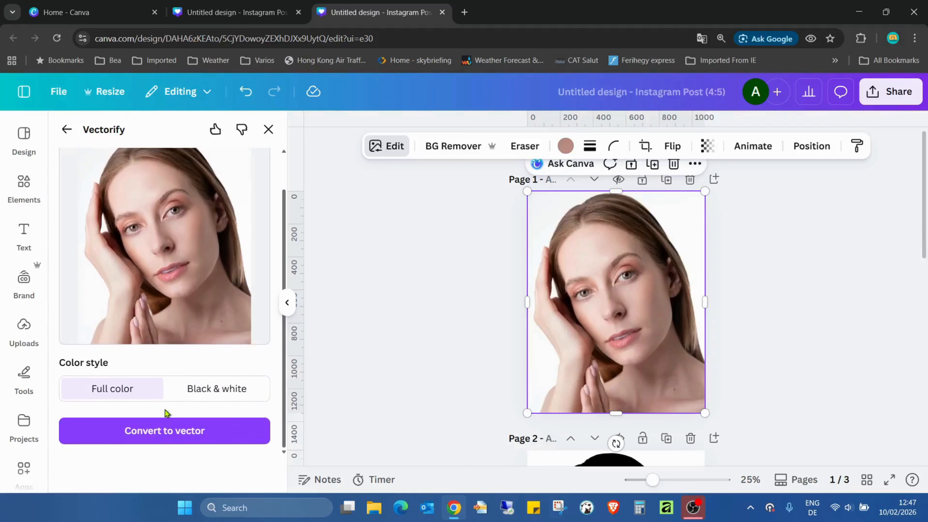
pyautogui.click(164, 431)
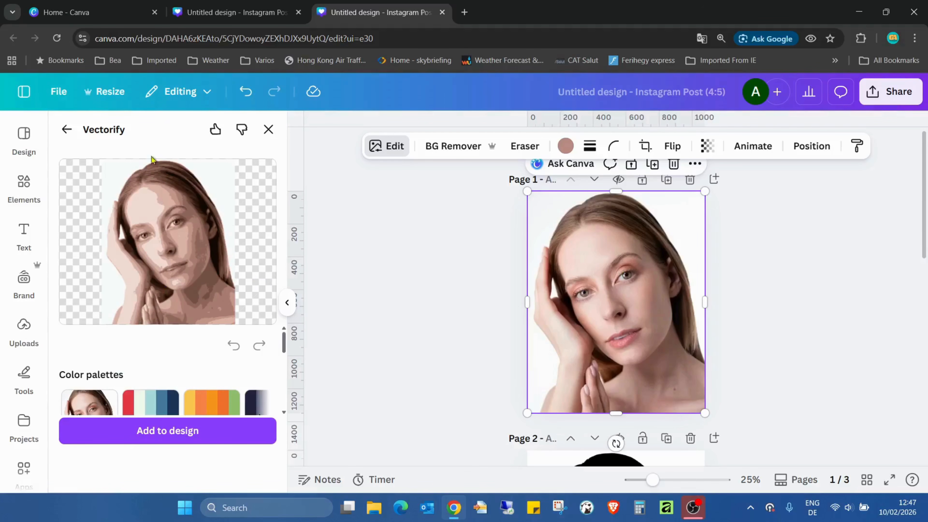
# Raise the Simplify vector amount to roughly three quarters of its range.
pyautogui.scroll(-5, 153, 347)
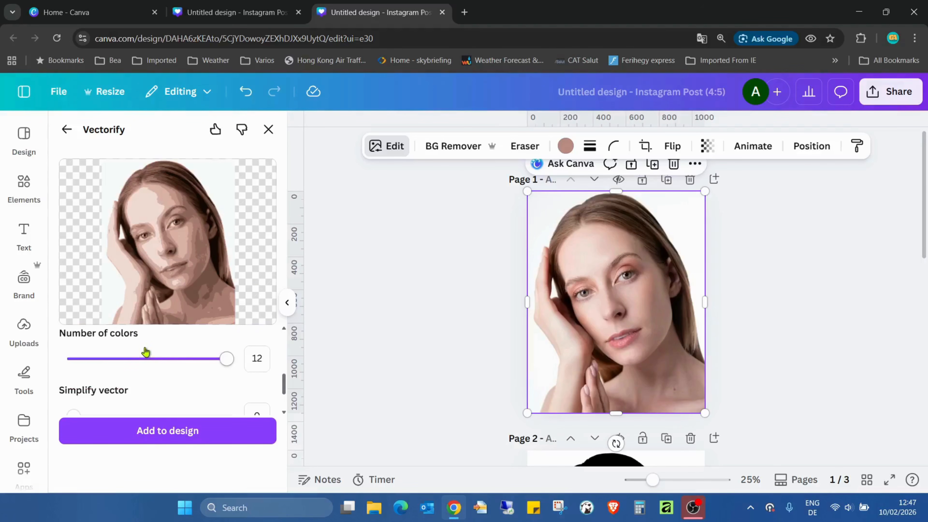
pyautogui.scroll(-1, 177, 351)
pyautogui.scroll(-1, 176, 353)
pyautogui.moveTo(75, 358); pyautogui.dragTo(193, 392)
pyautogui.scroll(2, 194, 390)
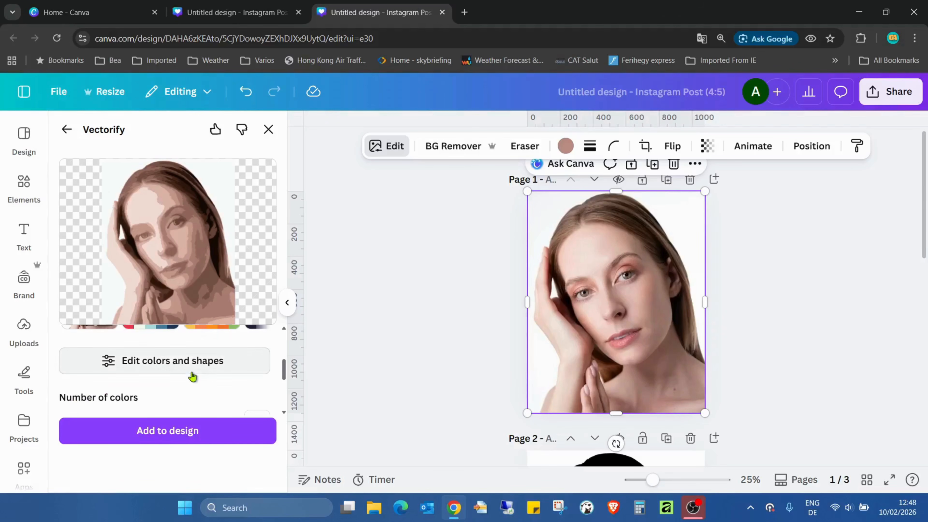
# Try the vector with only 2 colors and return the number of colors to 12.
pyautogui.scroll(-2, 195, 369)
pyautogui.moveTo(223, 363); pyautogui.dragTo(13, 378)
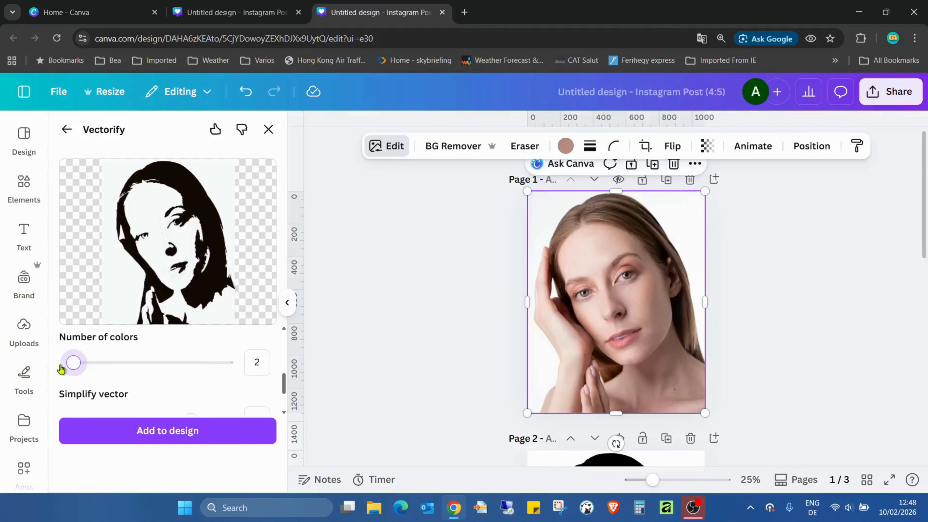
pyautogui.moveTo(73, 362); pyautogui.dragTo(227, 363)
pyautogui.scroll(3, 117, 384)
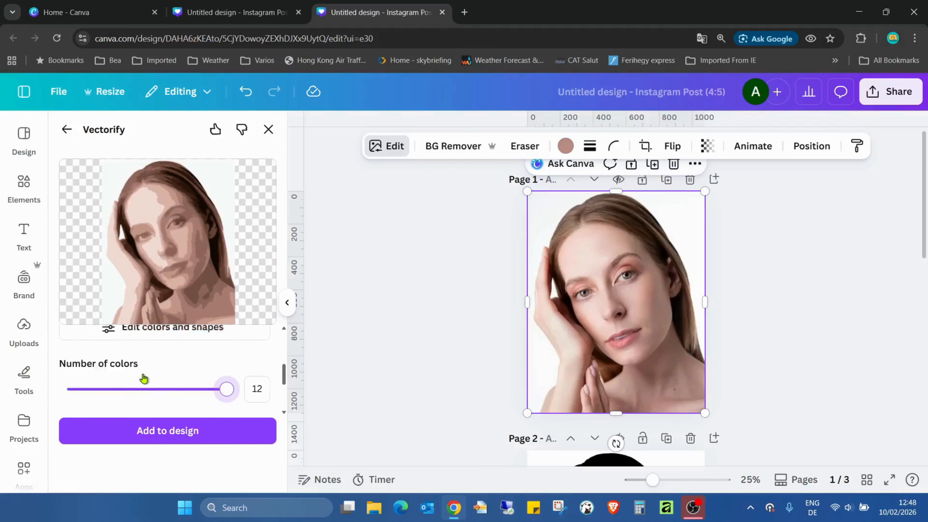
# Try a range of preset color palettes on the vector, including orange-green, purple-pink, magenta, greyscale and blue-orange ones.
pyautogui.click(143, 374)
pyautogui.click(222, 373)
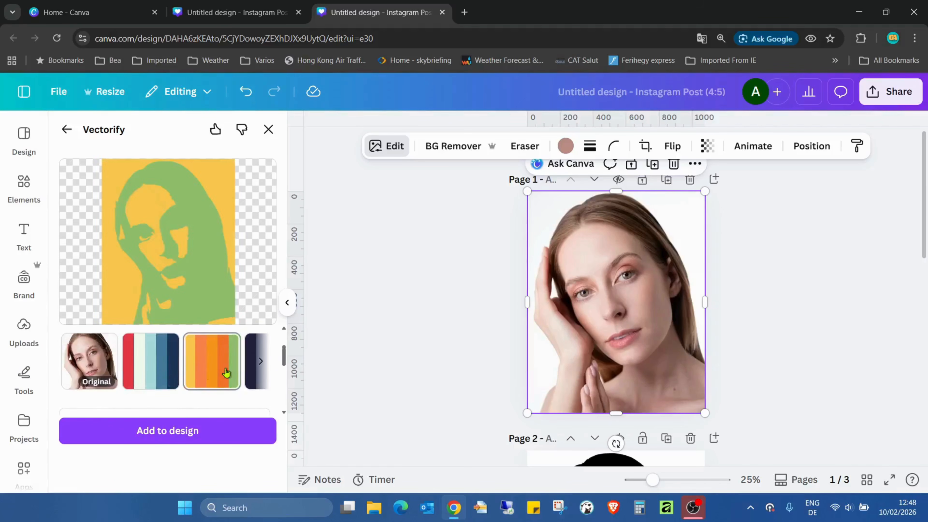
pyautogui.click(261, 362)
pyautogui.click(187, 361)
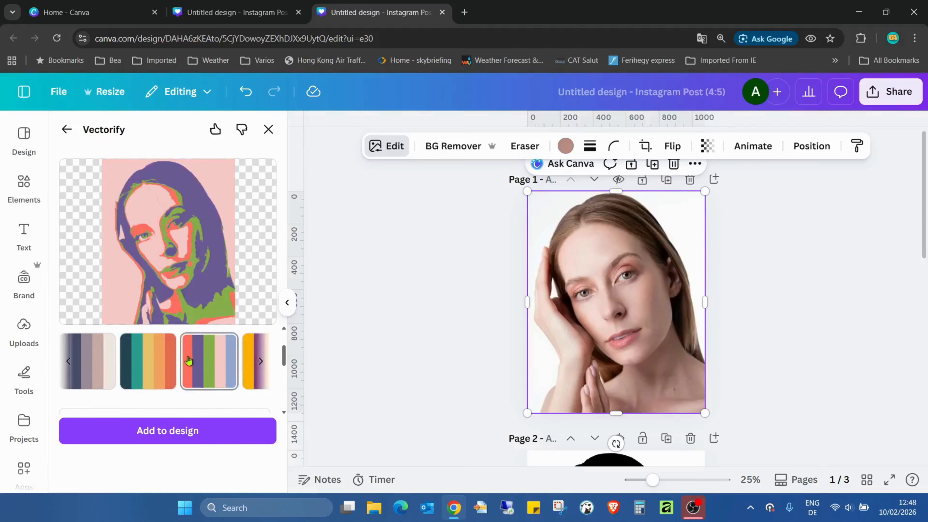
pyautogui.click(261, 361)
pyautogui.click(232, 365)
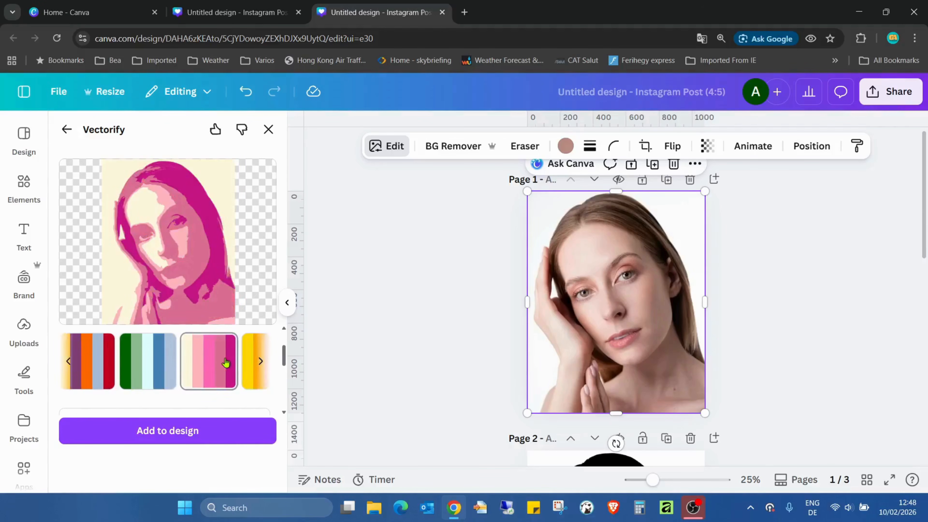
pyautogui.click(261, 361)
pyautogui.click(225, 373)
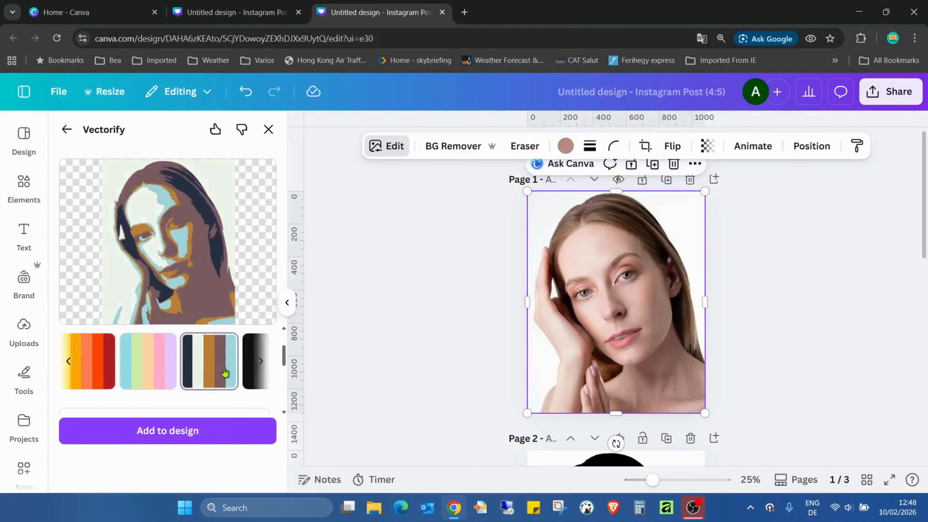
pyautogui.click(260, 361)
pyautogui.click(92, 364)
pyautogui.click(143, 373)
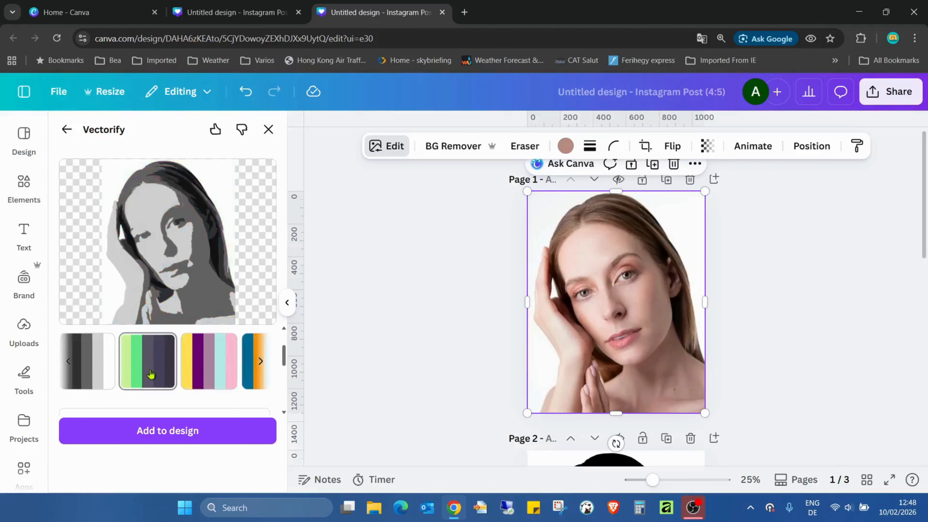
pyautogui.click(226, 381)
pyautogui.click(256, 380)
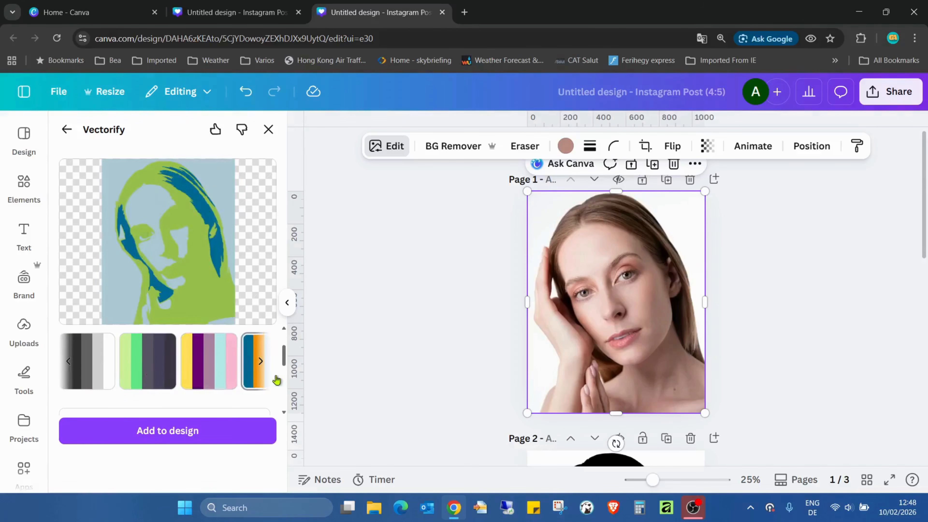
pyautogui.click(261, 362)
# Apply the Original color palette to the portrait vector.
pyautogui.click(68, 362)
pyautogui.click(69, 362)
pyautogui.click(68, 362)
pyautogui.click(68, 362)
pyautogui.click(71, 367)
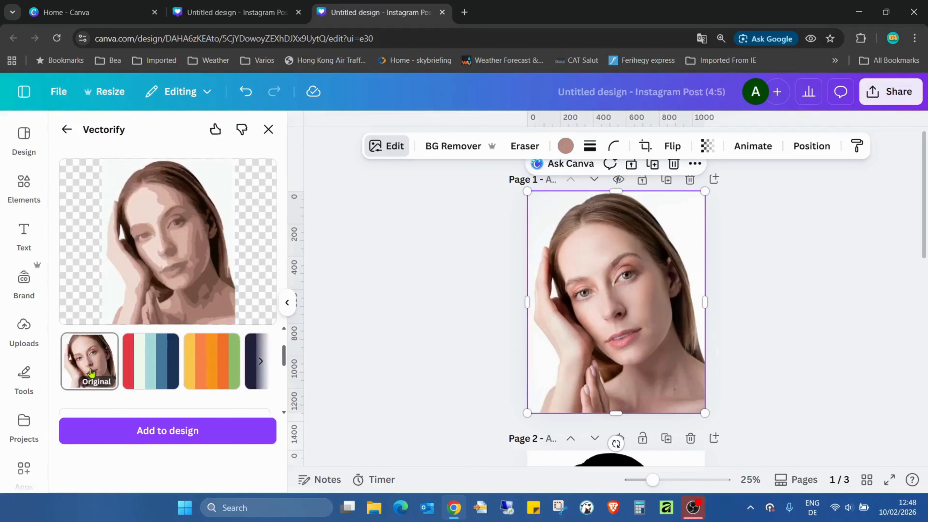
# Add the 12-color portrait vector to the design.
pyautogui.scroll(2, 182, 364)
pyautogui.scroll(-2, 182, 364)
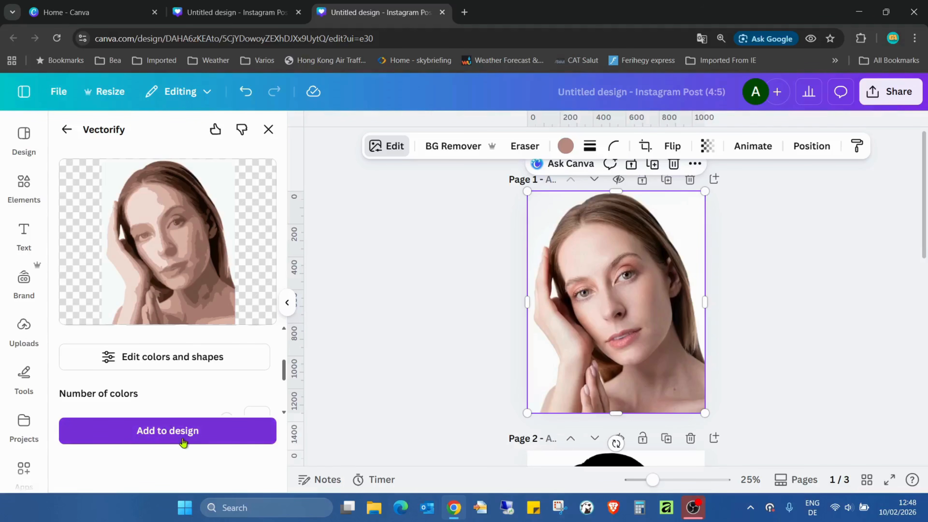
pyautogui.click(183, 431)
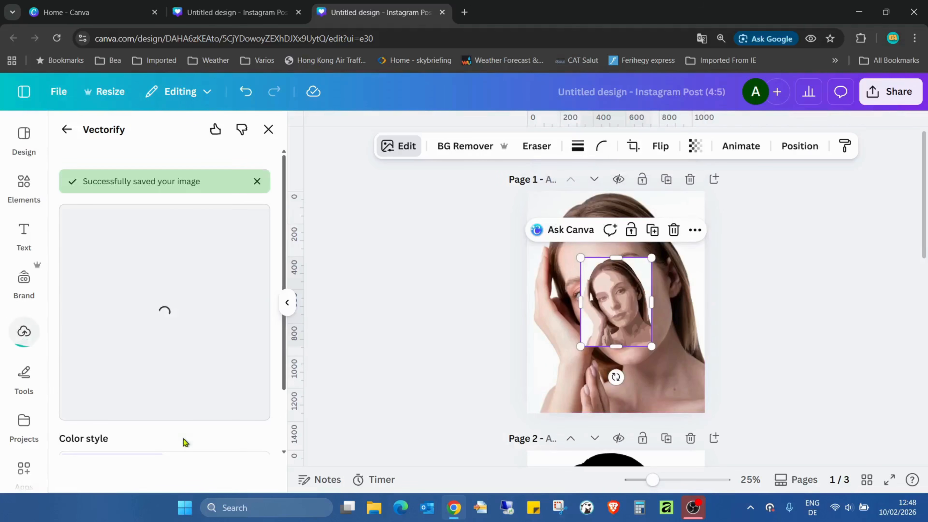
# Move the new vector portrait from page 1 to the top-left corner of page 3 and enlarge it to fill the page.
pyautogui.scroll(-2, 492, 304)
pyautogui.moveTo(595, 202); pyautogui.dragTo(617, 415)
pyautogui.scroll(-2, 731, 309)
pyautogui.moveTo(643, 272); pyautogui.dragTo(642, 332)
pyautogui.scroll(-3, 707, 293)
pyautogui.moveTo(632, 185); pyautogui.dragTo(563, 349)
pyautogui.scroll(-3, 680, 336)
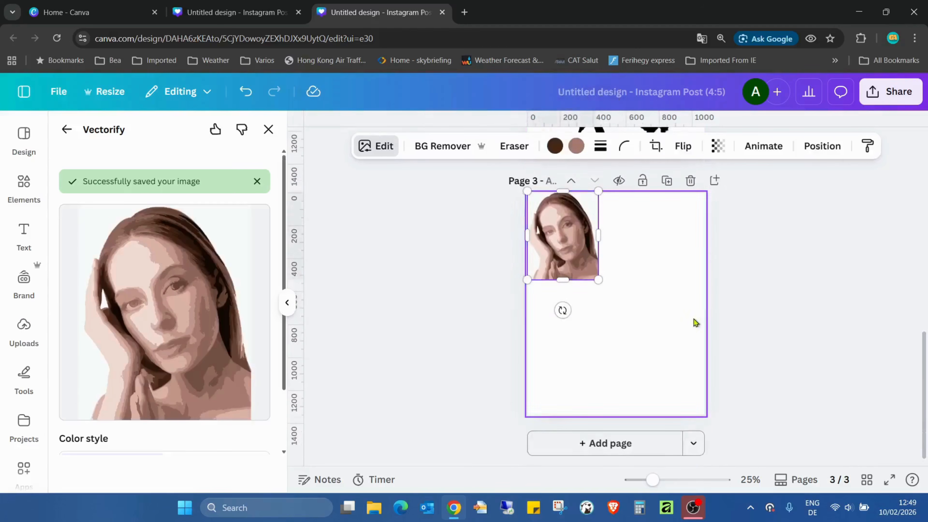
pyautogui.moveTo(596, 282); pyautogui.dragTo(705, 414)
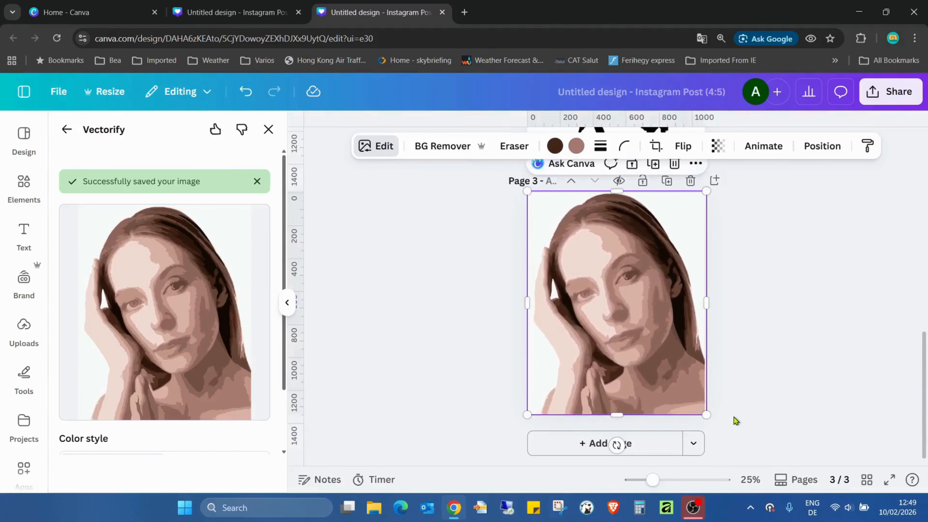
# Present the design full screen and compare the original photo, the black-and-white vector and the full-color vector across the pages.
pyautogui.click(884, 487)
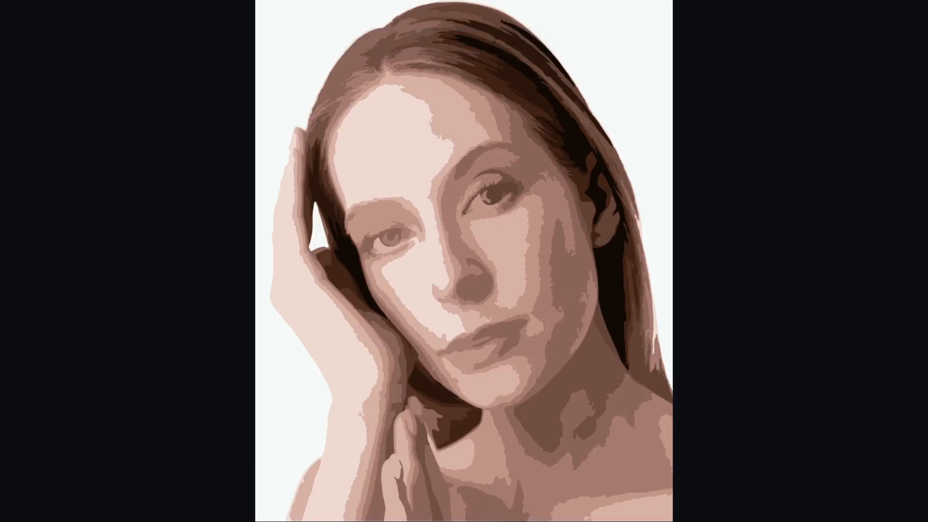
pyautogui.press('Right')
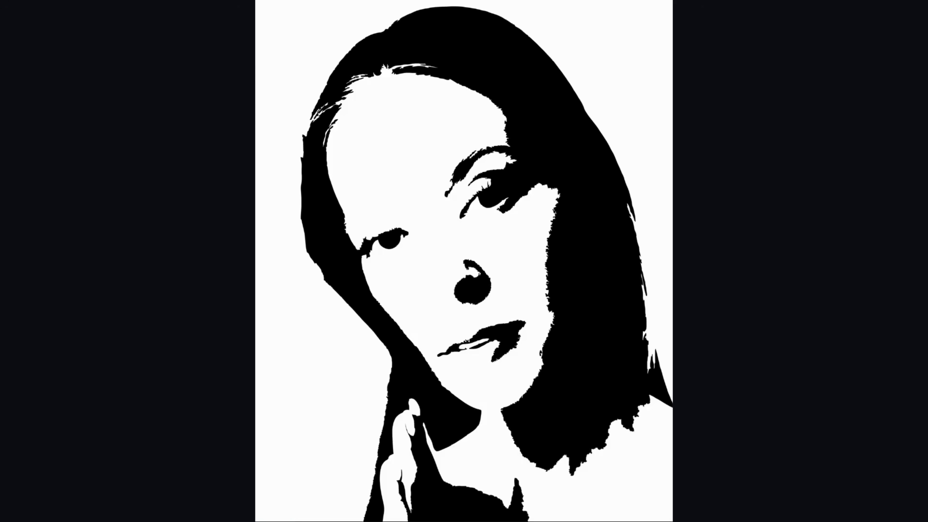
pyautogui.press('Left')
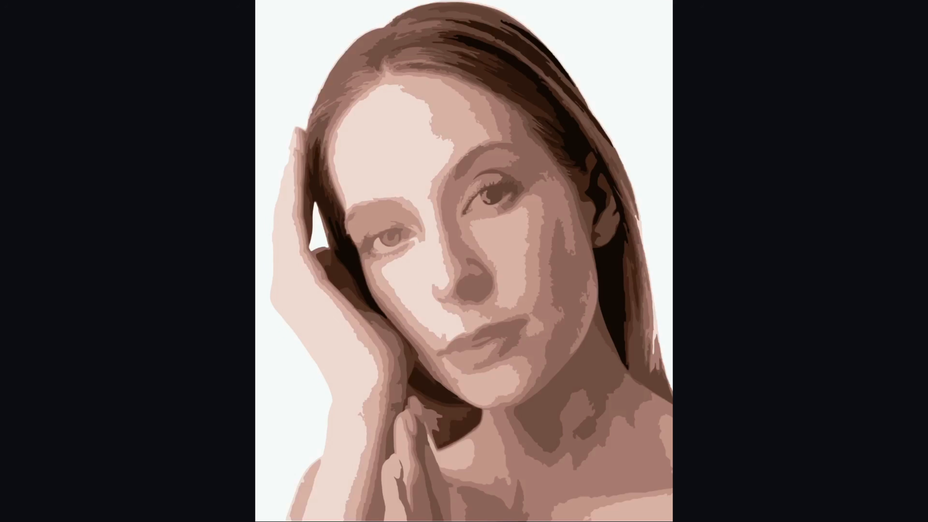
pyautogui.press('Left')
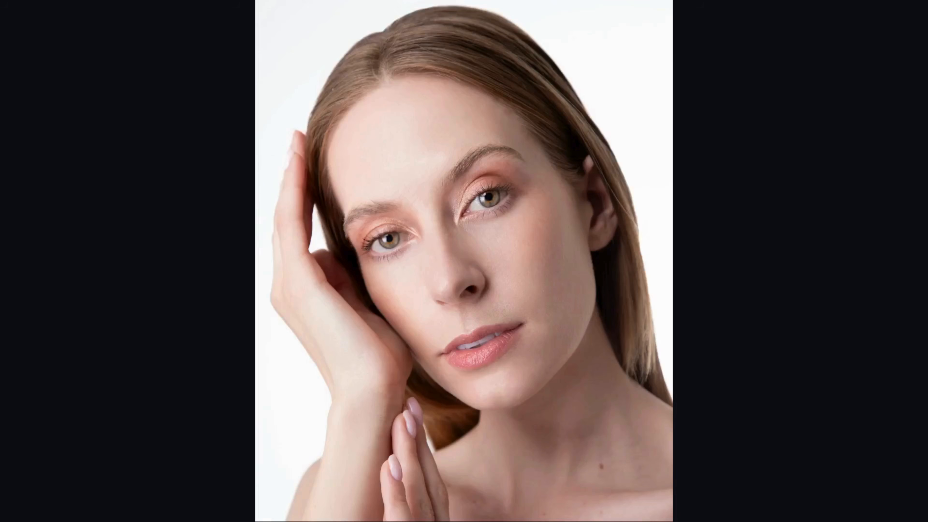
pyautogui.press('Left')
pyautogui.press('Left')
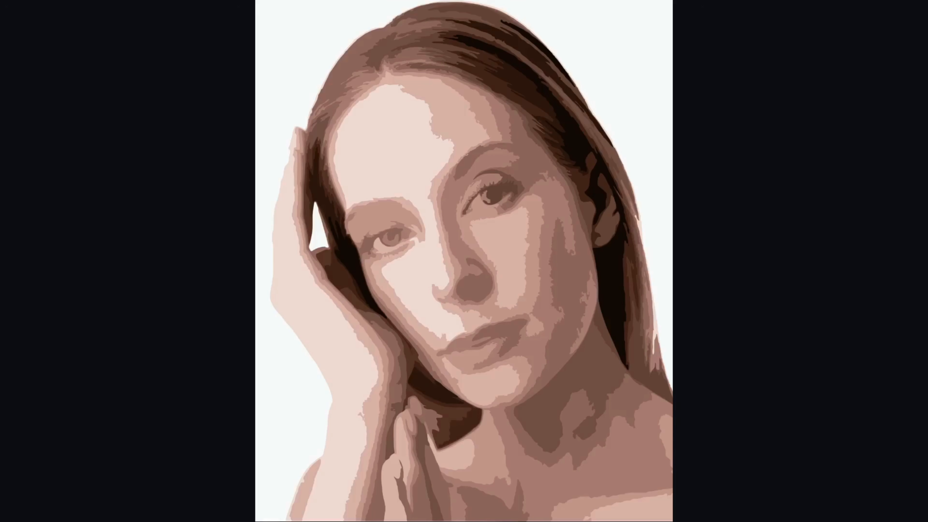